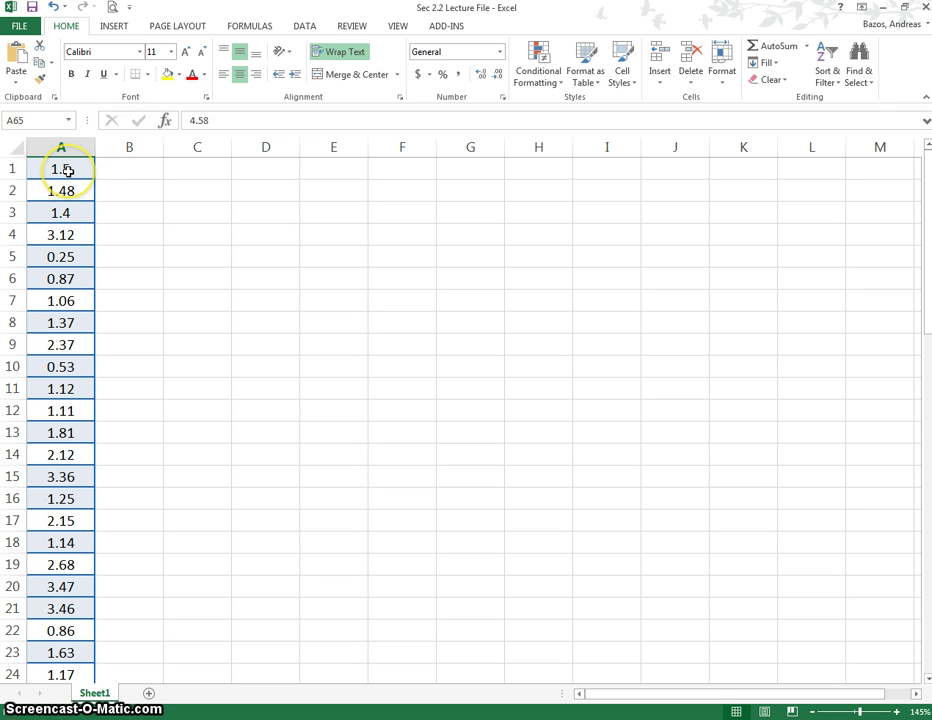
# Start a MegaStat quantitative frequency distribution with cells A1:A65 of Sheet1 as the input range.
pyautogui.click(437, 30)
pyautogui.click(42, 50)
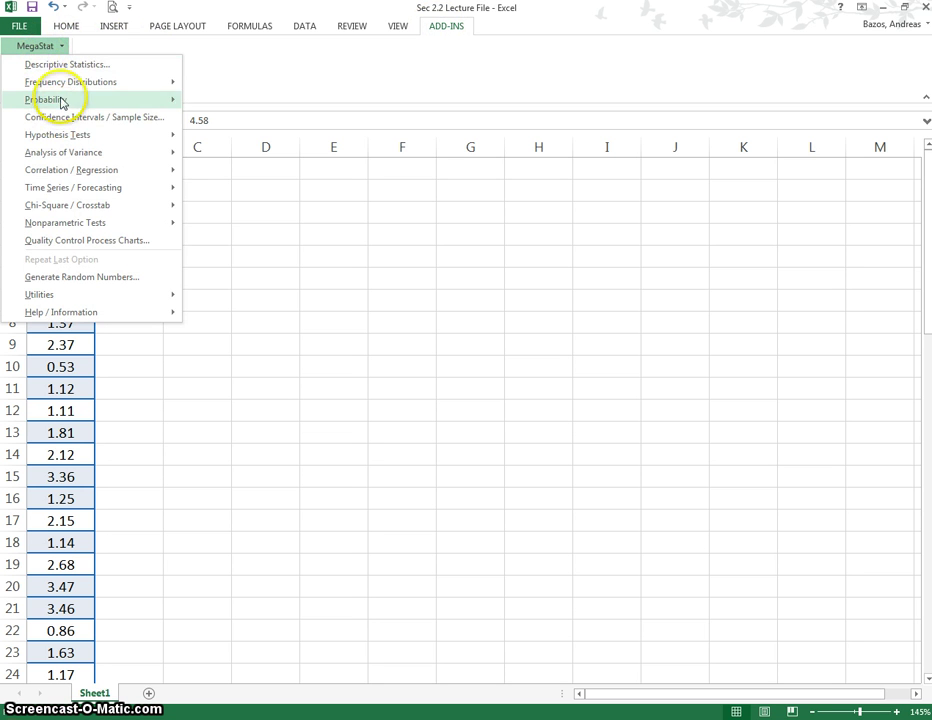
pyautogui.moveTo(62, 87)
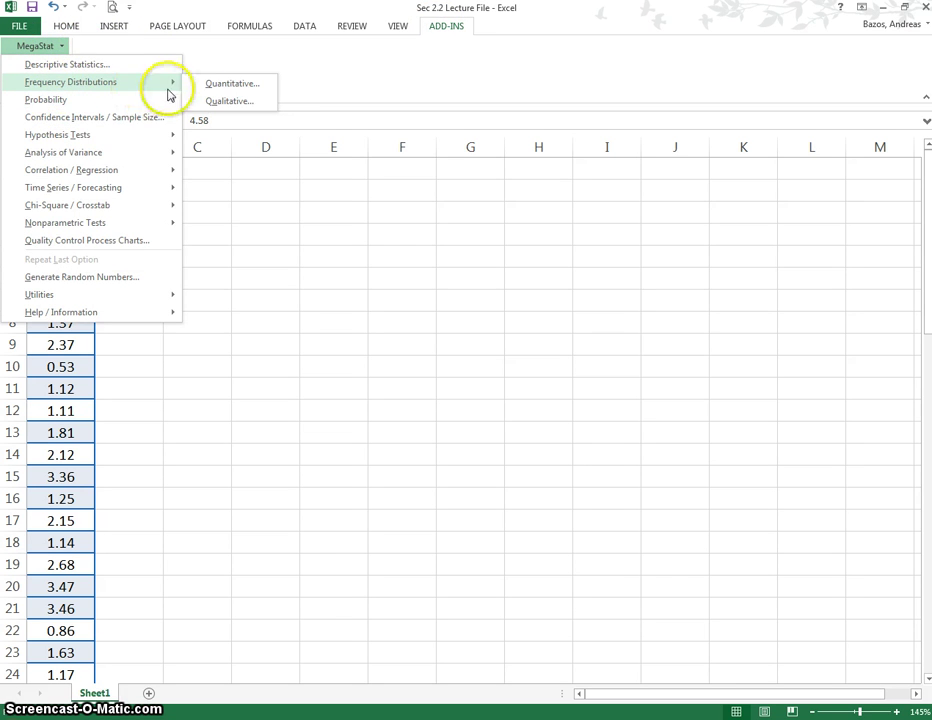
pyautogui.click(241, 92)
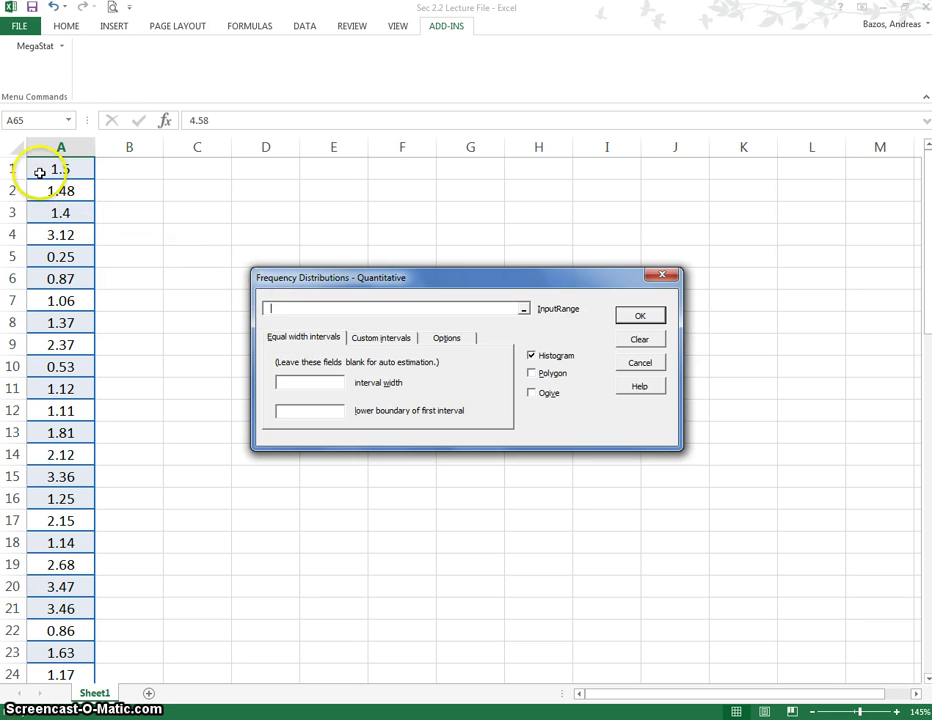
pyautogui.moveTo(54, 172); pyautogui.dragTo(61, 628)
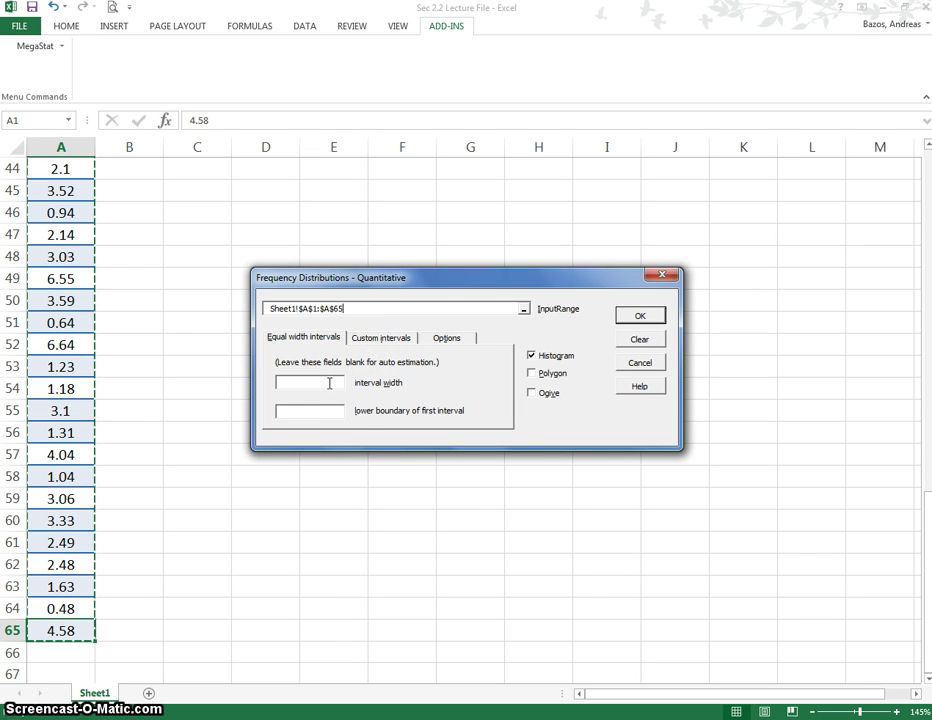
# Set the interval width to 1 and the first interval's lower boundary to 0, and generate the frequency table with histogram.
pyautogui.click(337, 409)
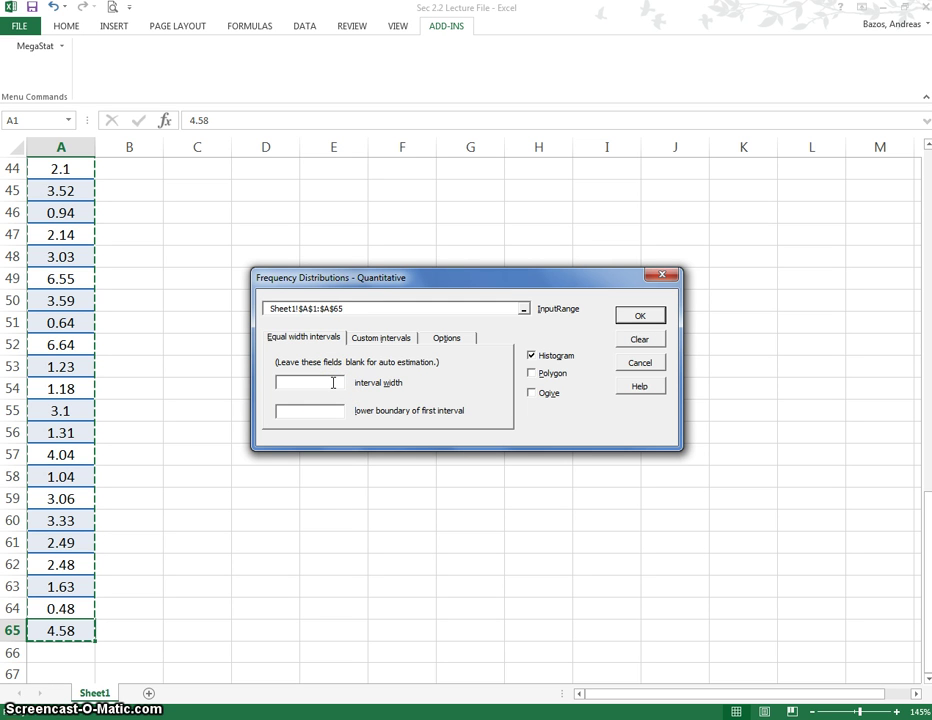
pyautogui.click(333, 382)
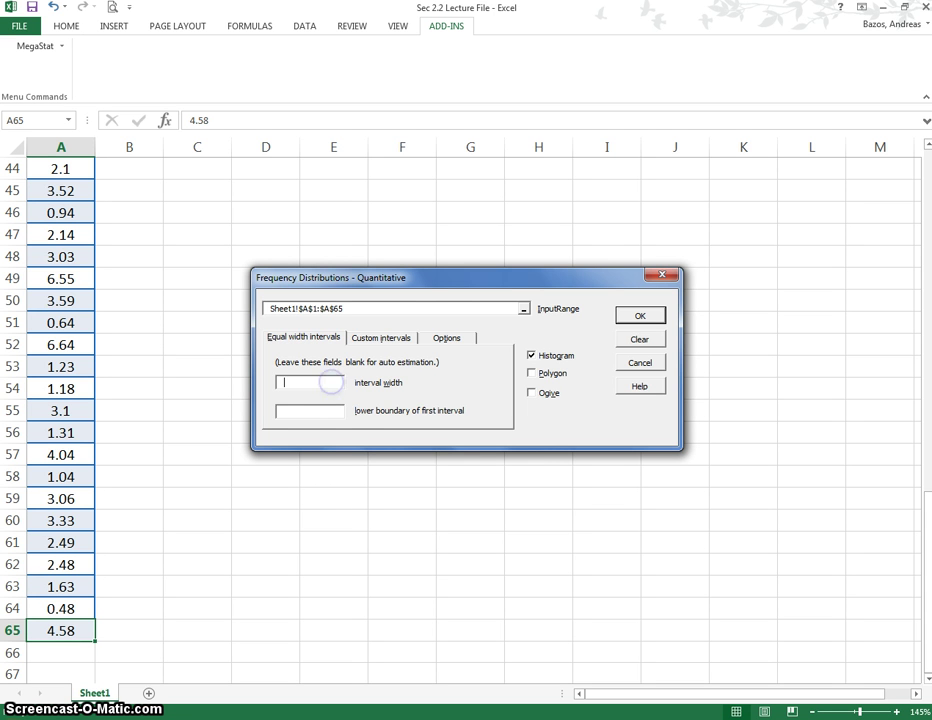
pyautogui.write('1')
pyautogui.click(337, 408)
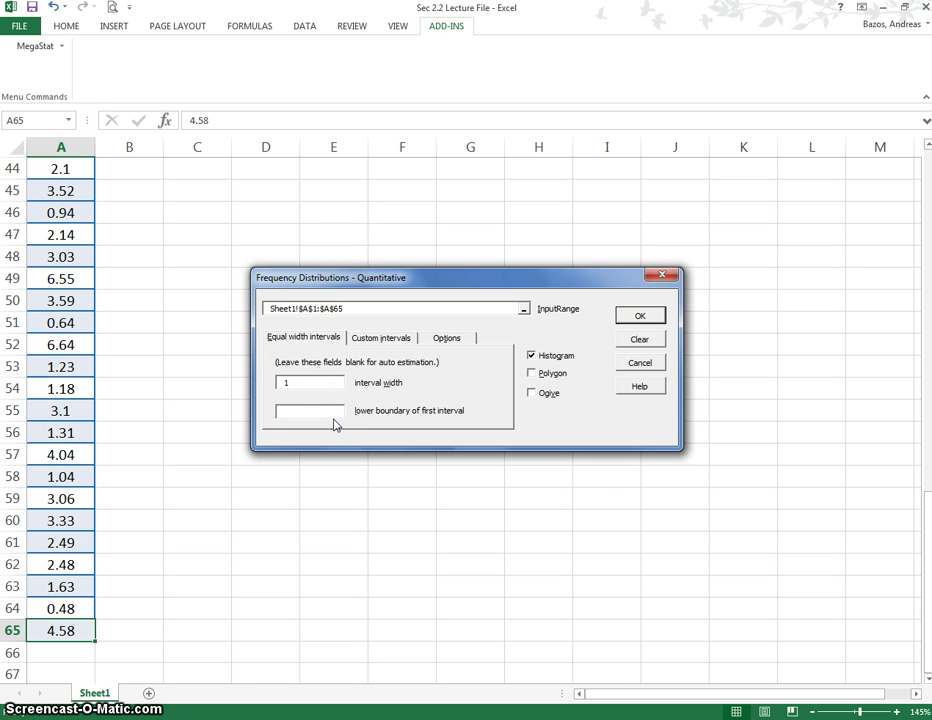
pyautogui.click(315, 382)
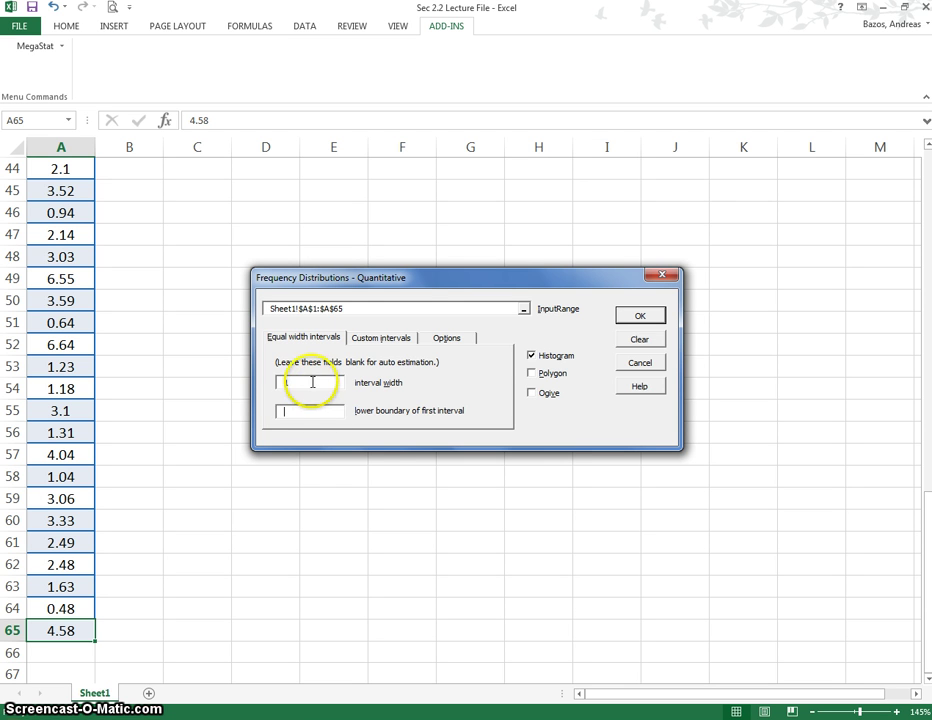
pyautogui.write('1')
pyautogui.click(304, 410)
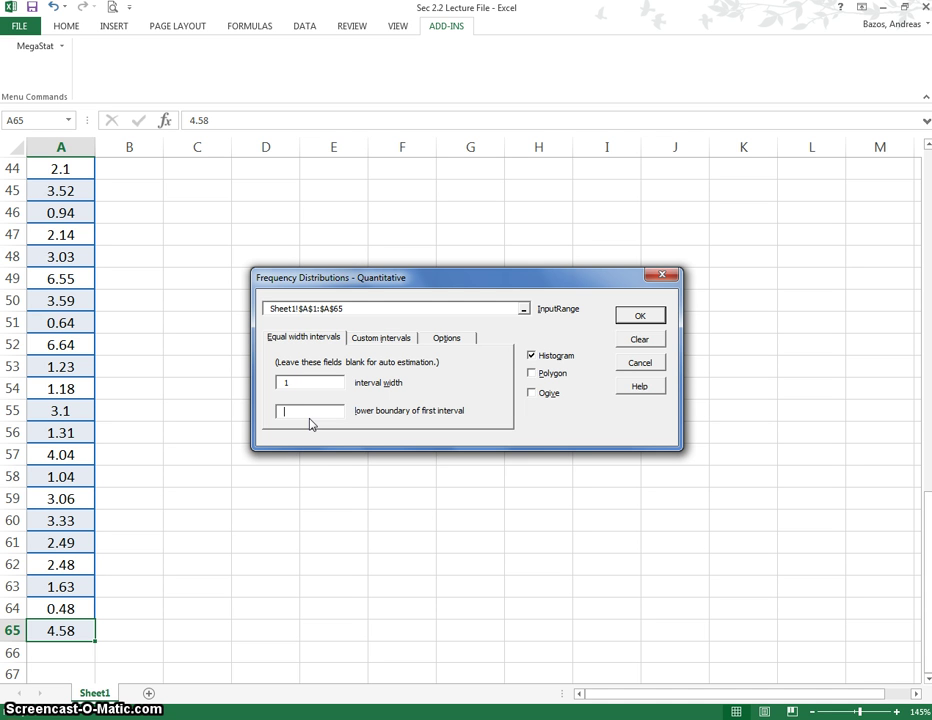
pyautogui.write('0')
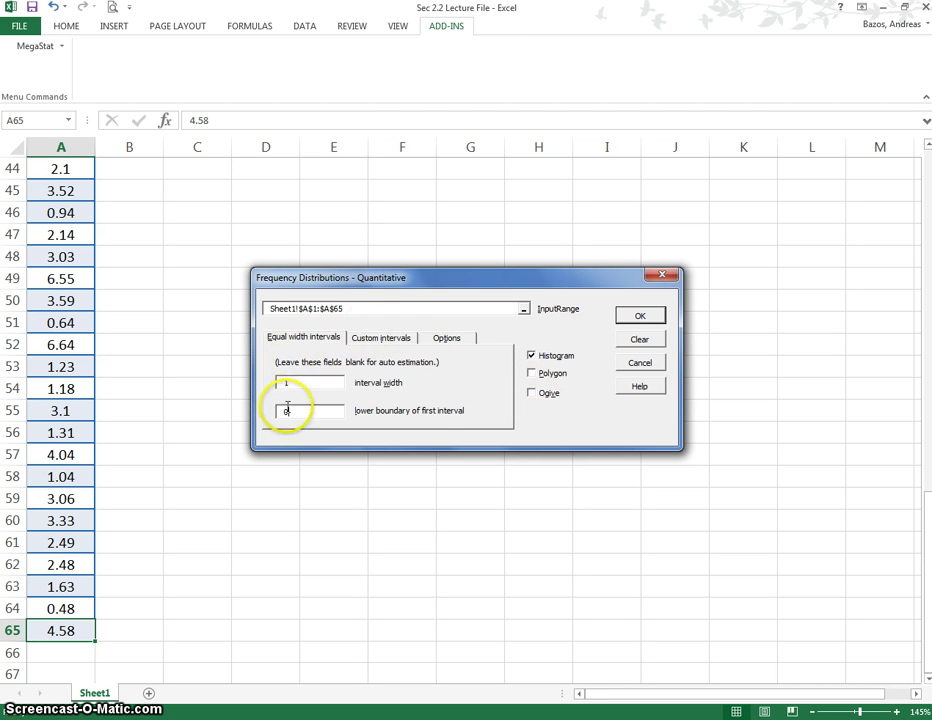
pyautogui.click(628, 316)
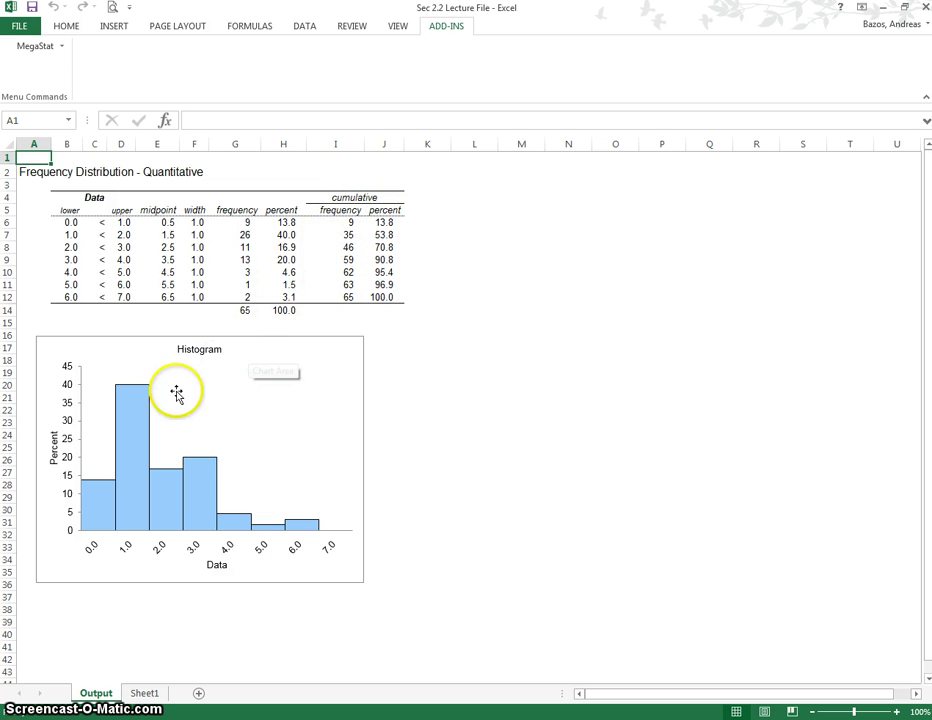
pyautogui.click(241, 364)
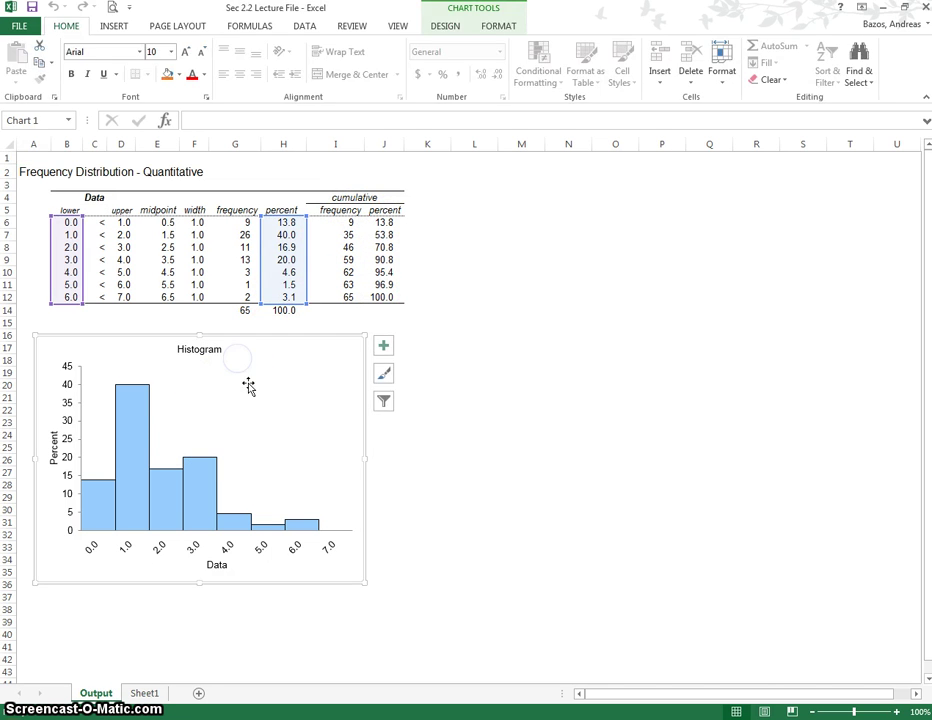
pyautogui.click(259, 548)
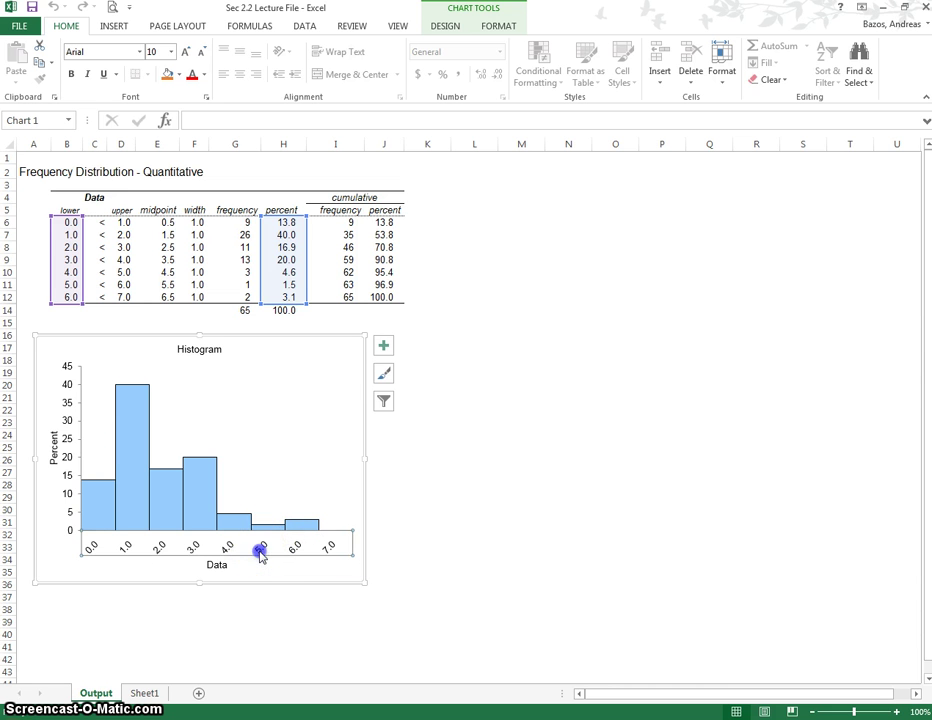
pyautogui.click(200, 350)
pyautogui.click(200, 349)
pyautogui.click(184, 351)
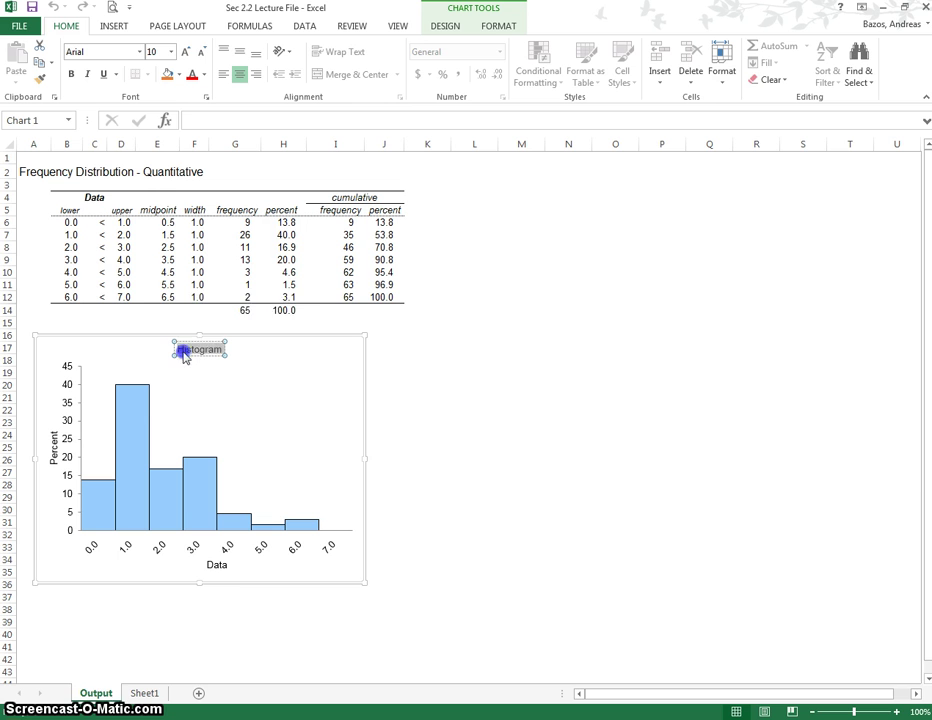
pyautogui.click(215, 565)
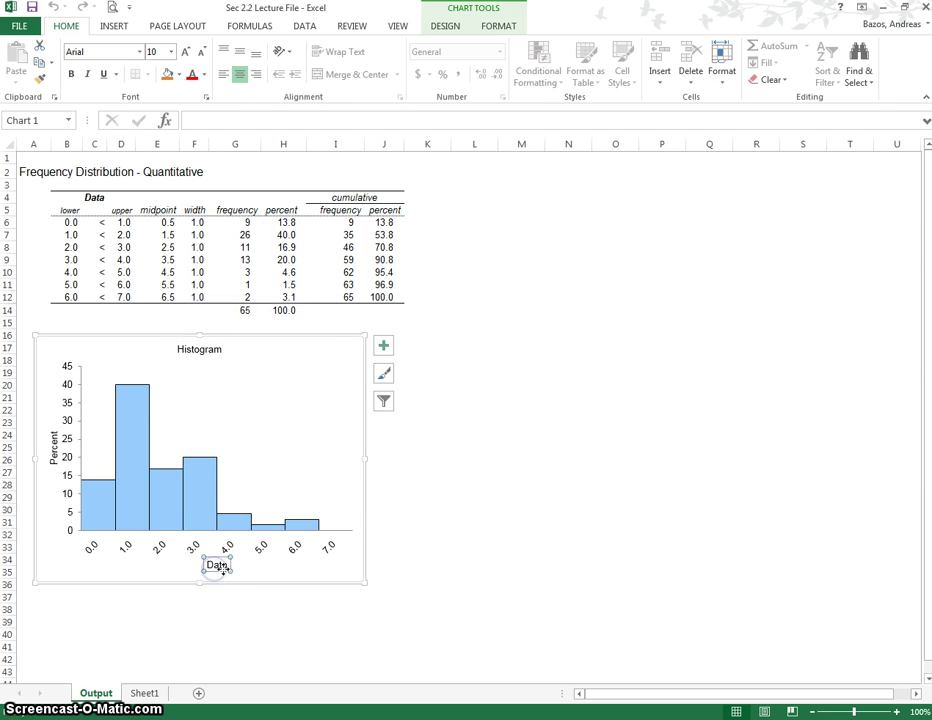
pyautogui.click(53, 447)
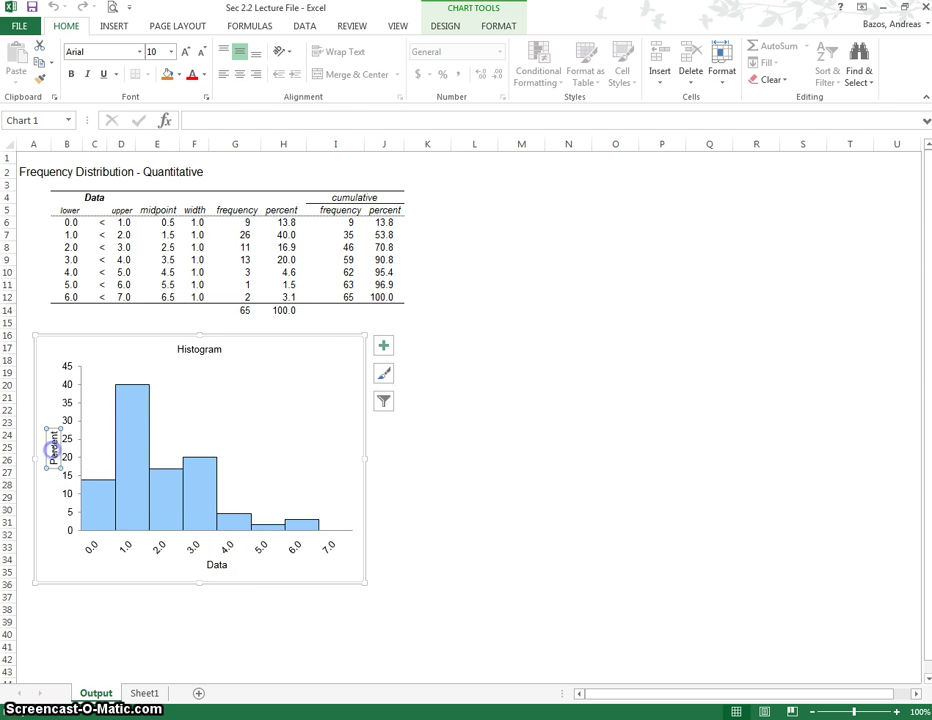
# Apply the custom number format code 0 to the histogram's horizontal axis labels so they show no decimals.
pyautogui.click(160, 546)
pyautogui.click(204, 551)
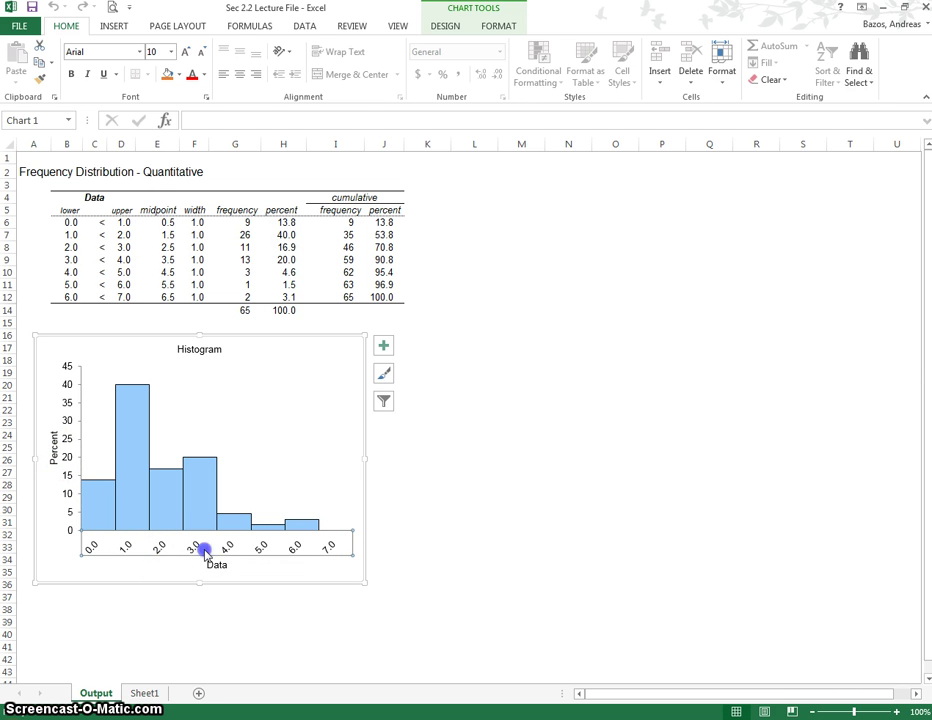
pyautogui.click(259, 548)
pyautogui.doubleClick(259, 551)
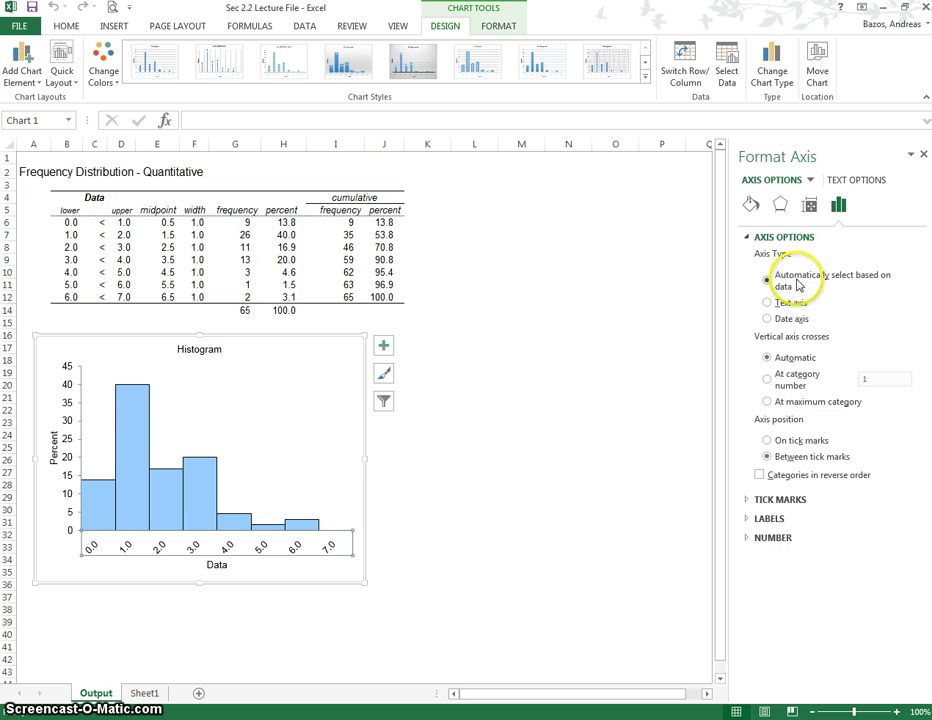
pyautogui.click(748, 540)
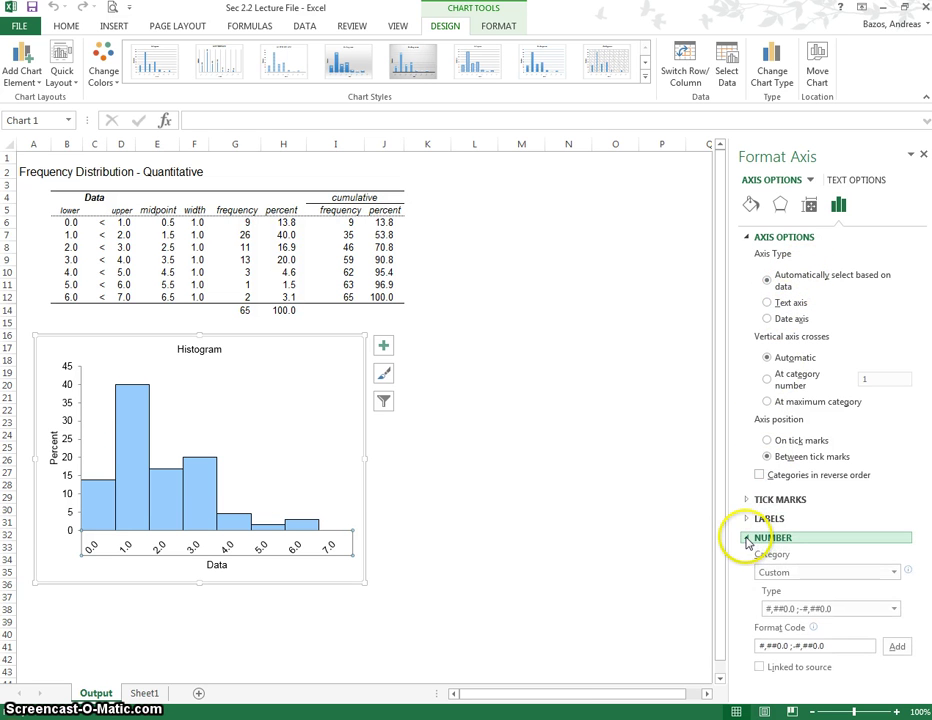
pyautogui.click(803, 610)
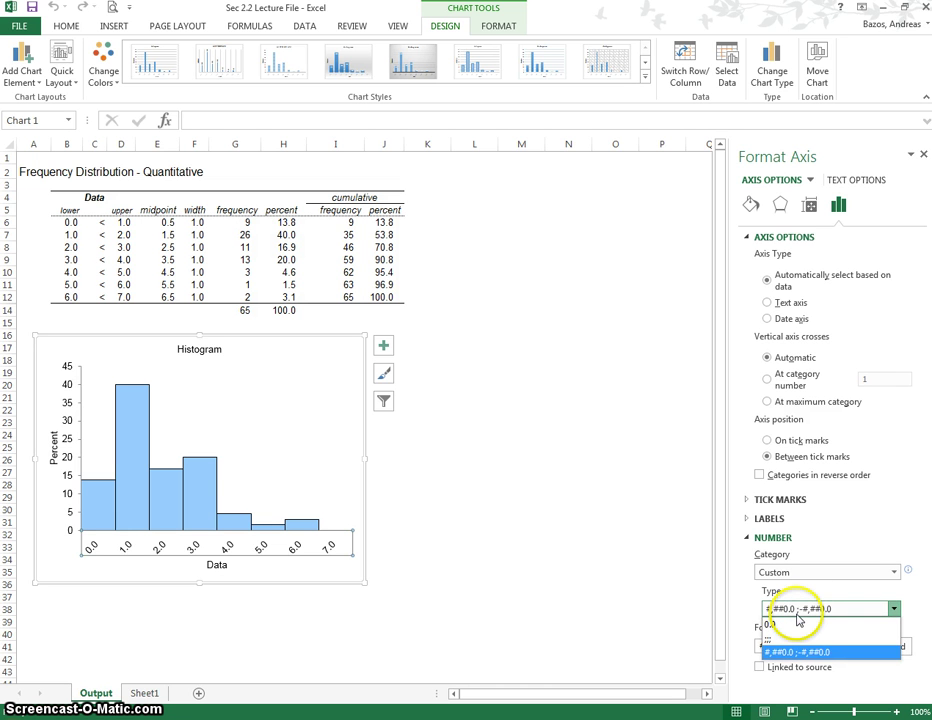
pyautogui.click(797, 610)
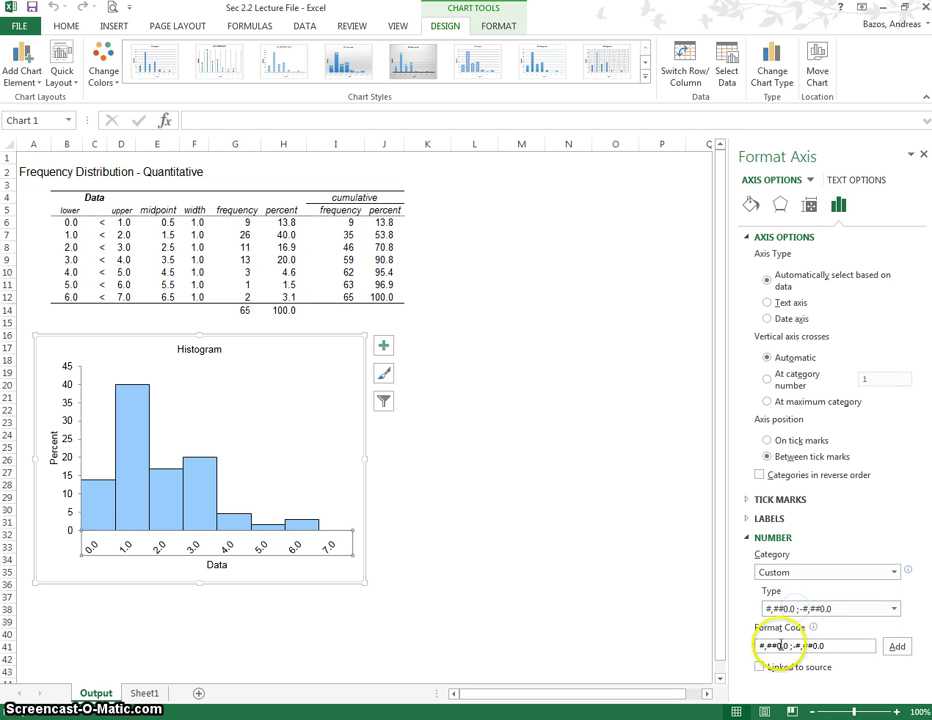
pyautogui.moveTo(807, 645); pyautogui.dragTo(653, 624)
pyautogui.write('0')
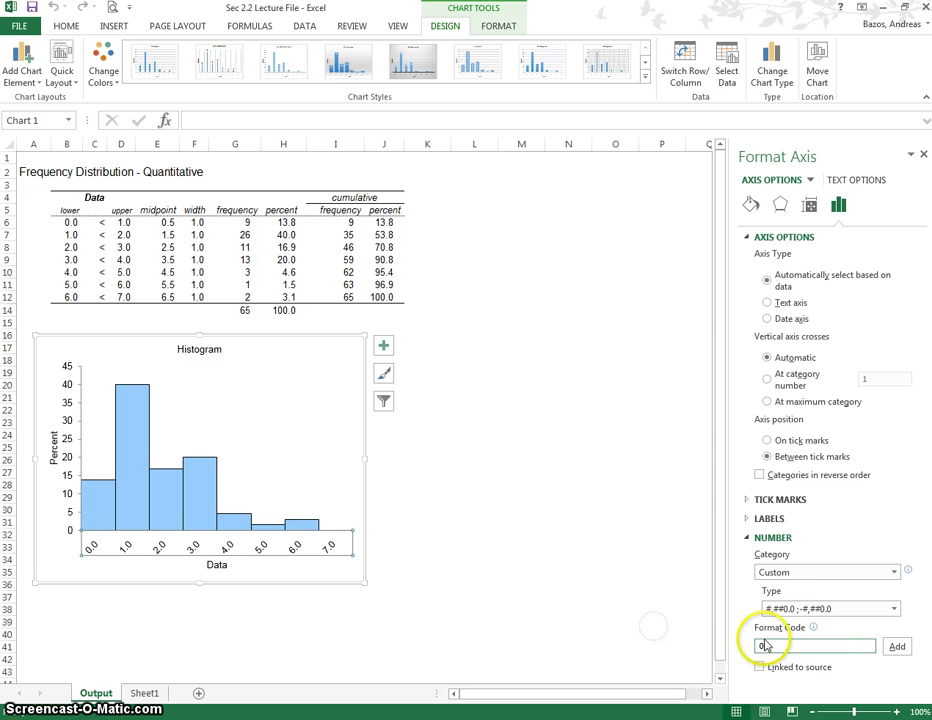
pyautogui.click(894, 650)
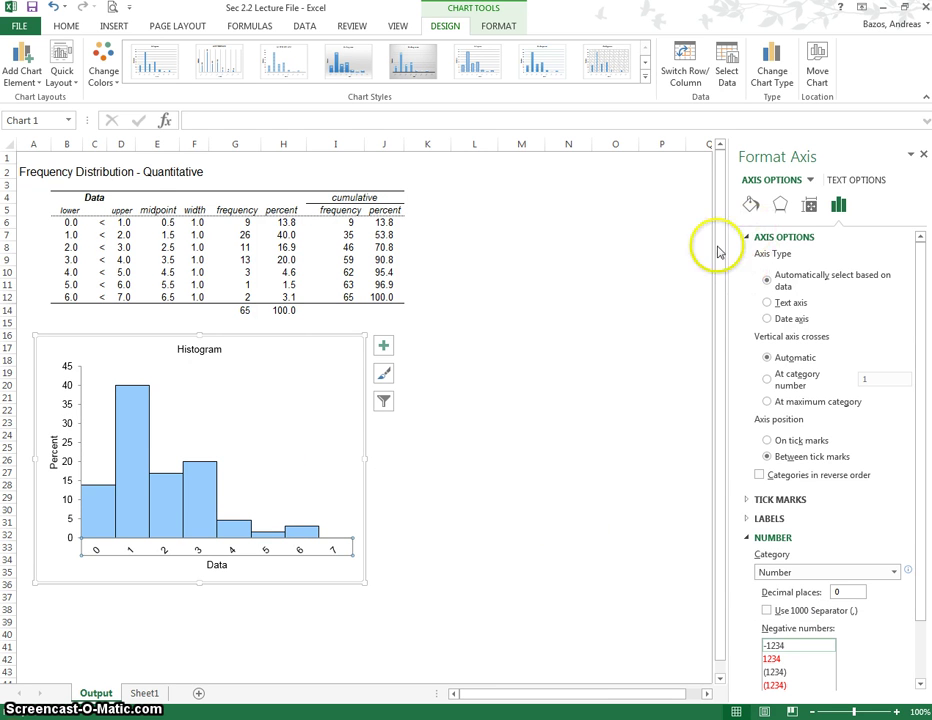
# Set the histogram's horizontal axis labels to a 0° text angle and left-align them under the bars.
pyautogui.click(272, 552)
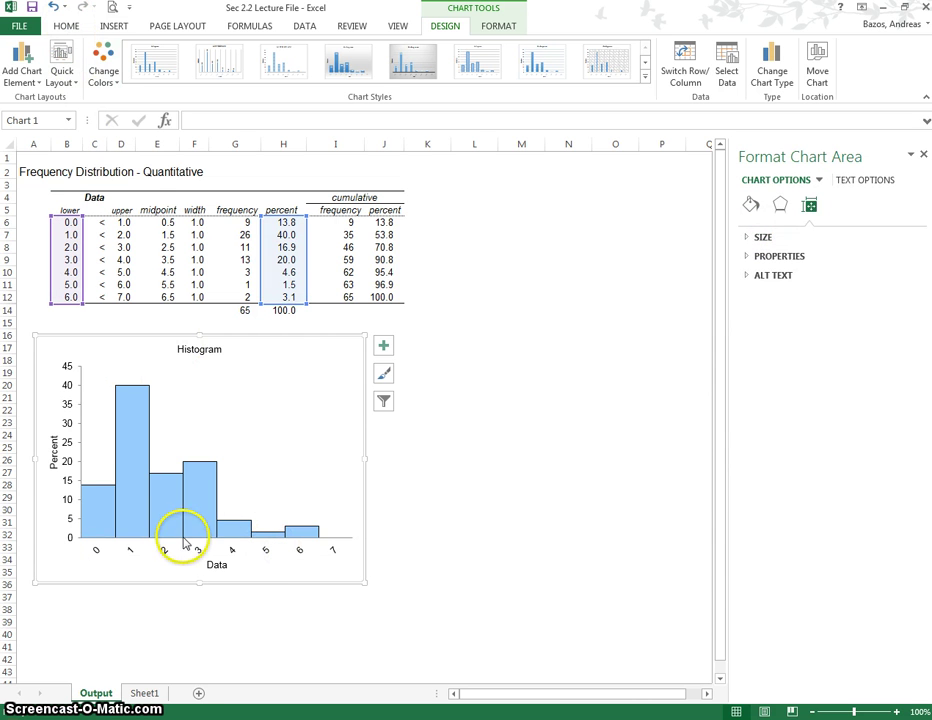
pyautogui.click(226, 551)
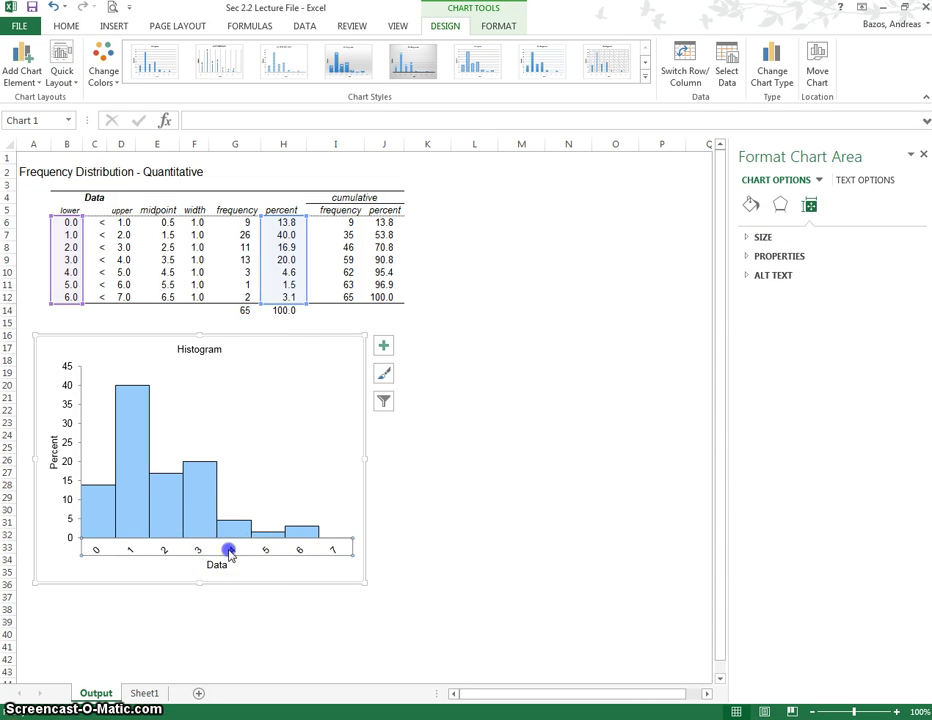
pyautogui.click(57, 28)
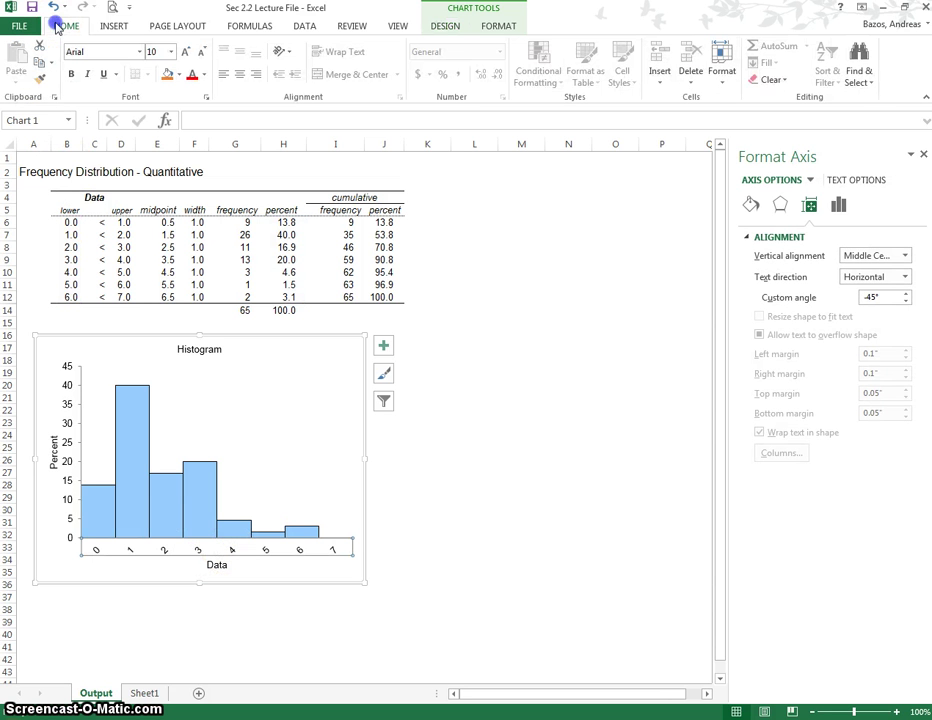
pyautogui.click(282, 51)
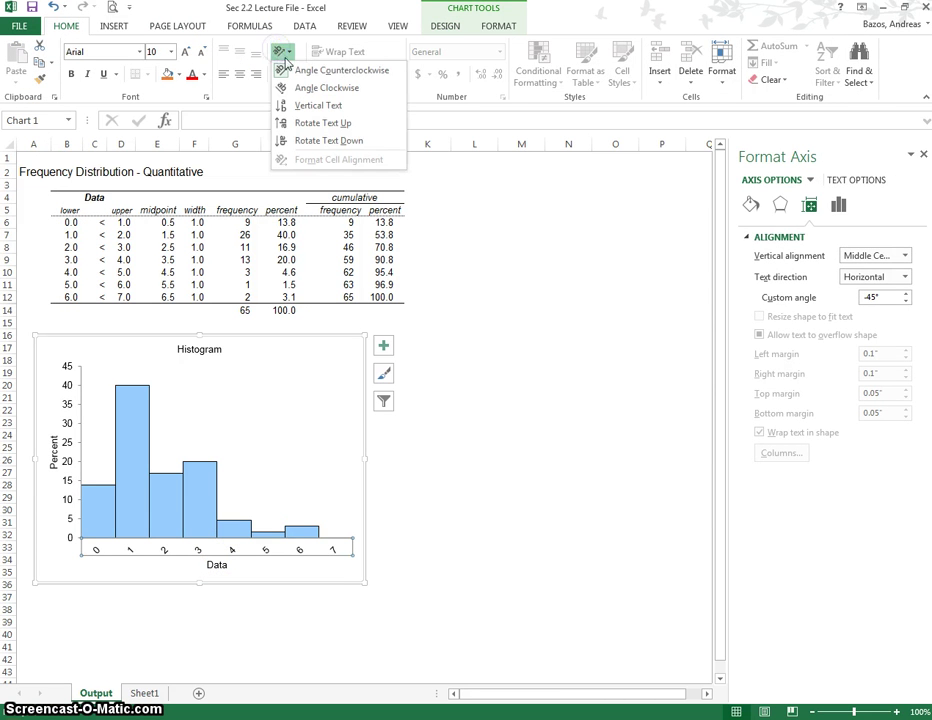
pyautogui.click(306, 122)
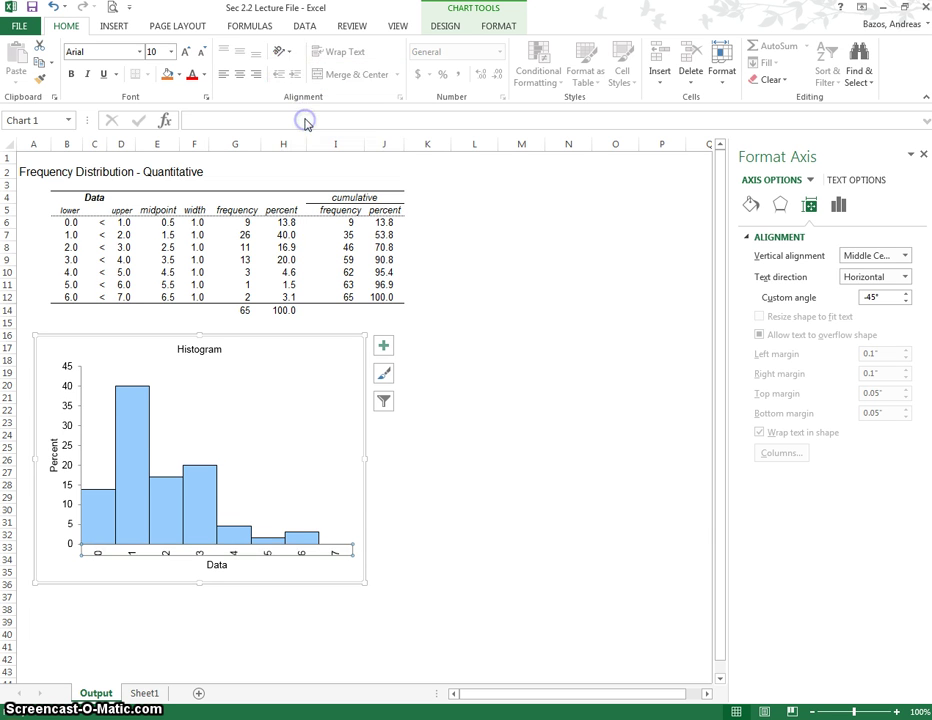
pyautogui.click(288, 51)
pyautogui.click(302, 123)
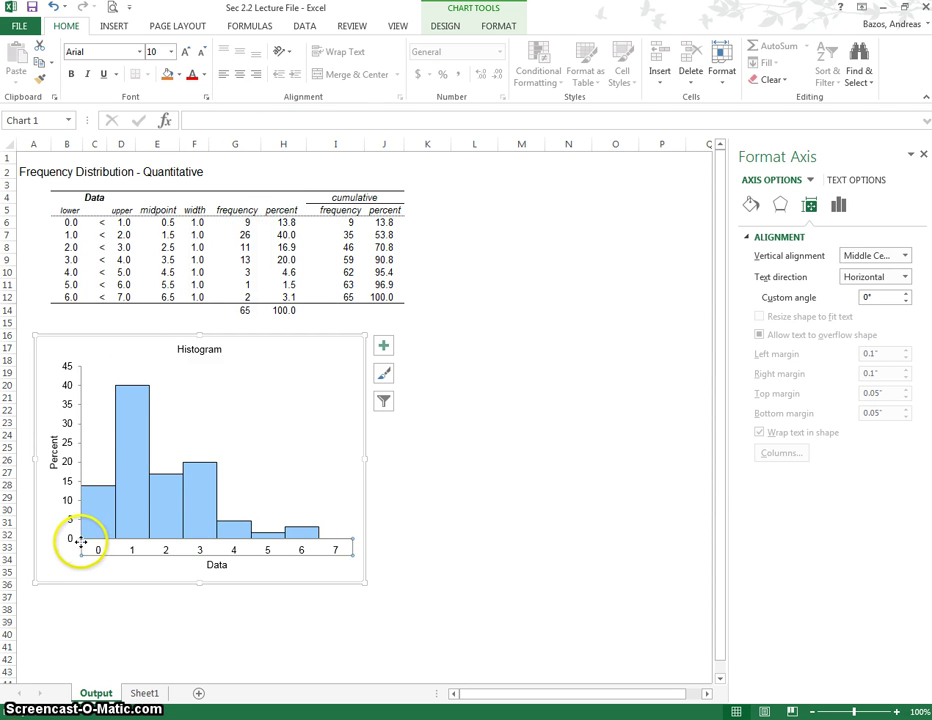
pyautogui.click(224, 74)
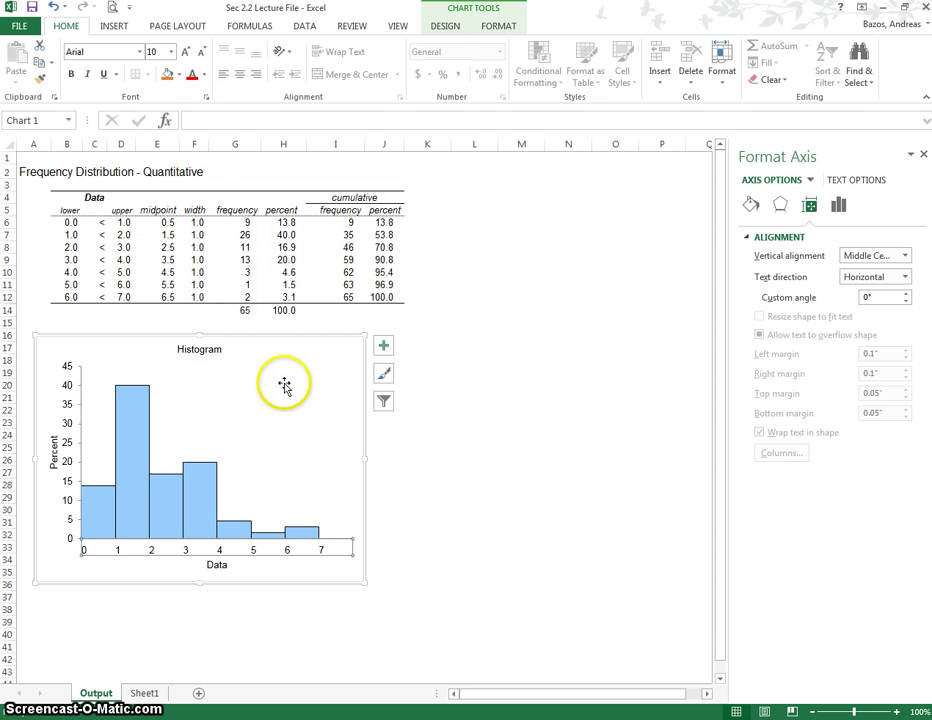